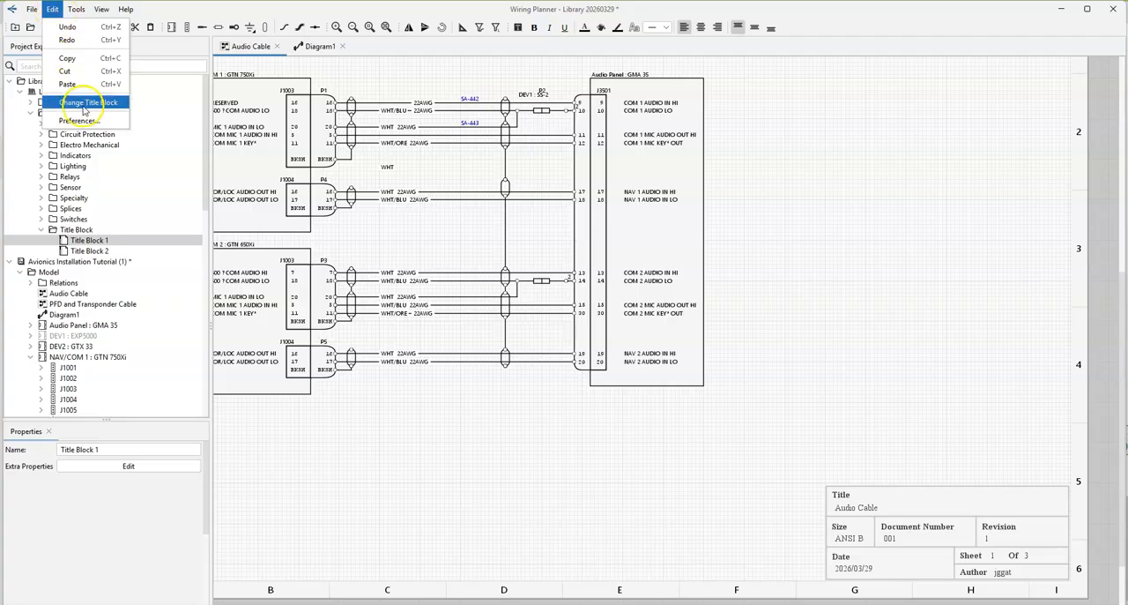
# Step: Change the Audio Cable sheet's title block to Title Block 1 from Library 20260329
pyautogui.click(88, 102)
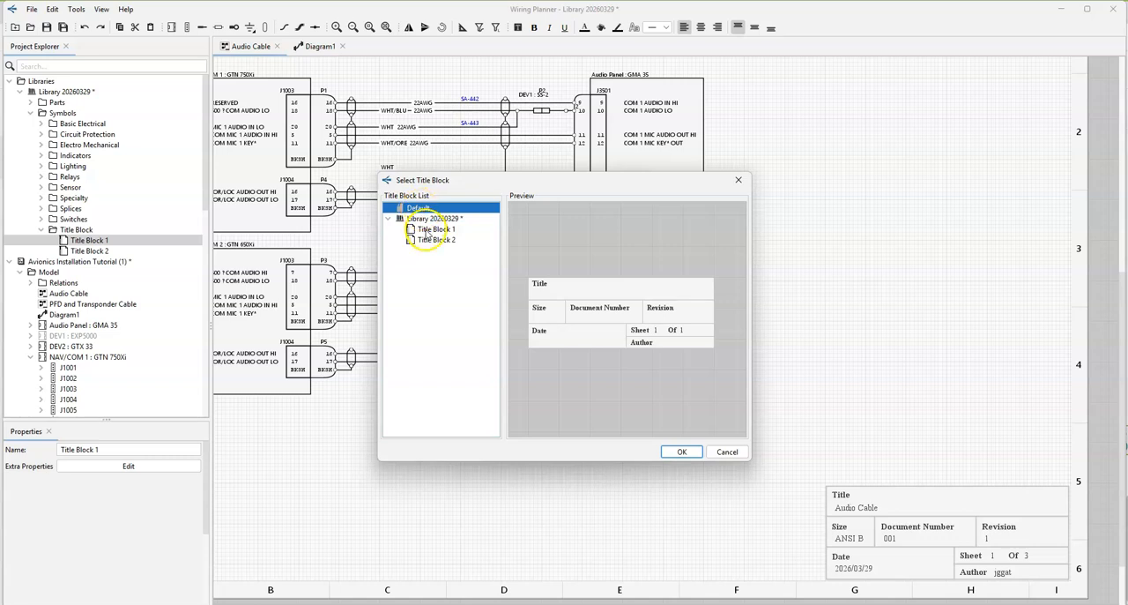
pyautogui.click(433, 230)
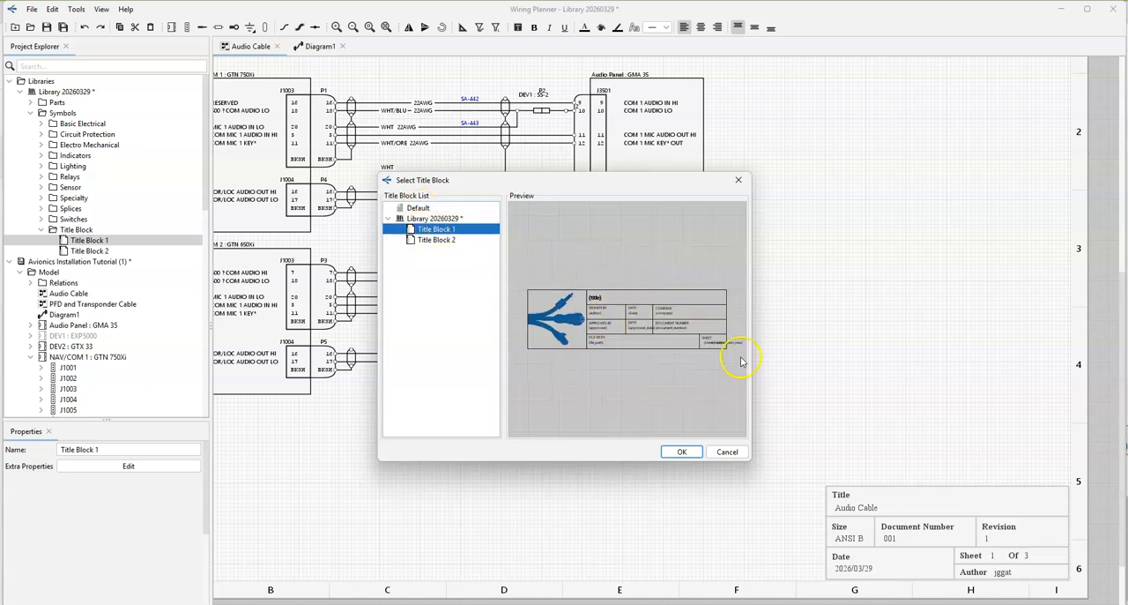
pyautogui.click(678, 452)
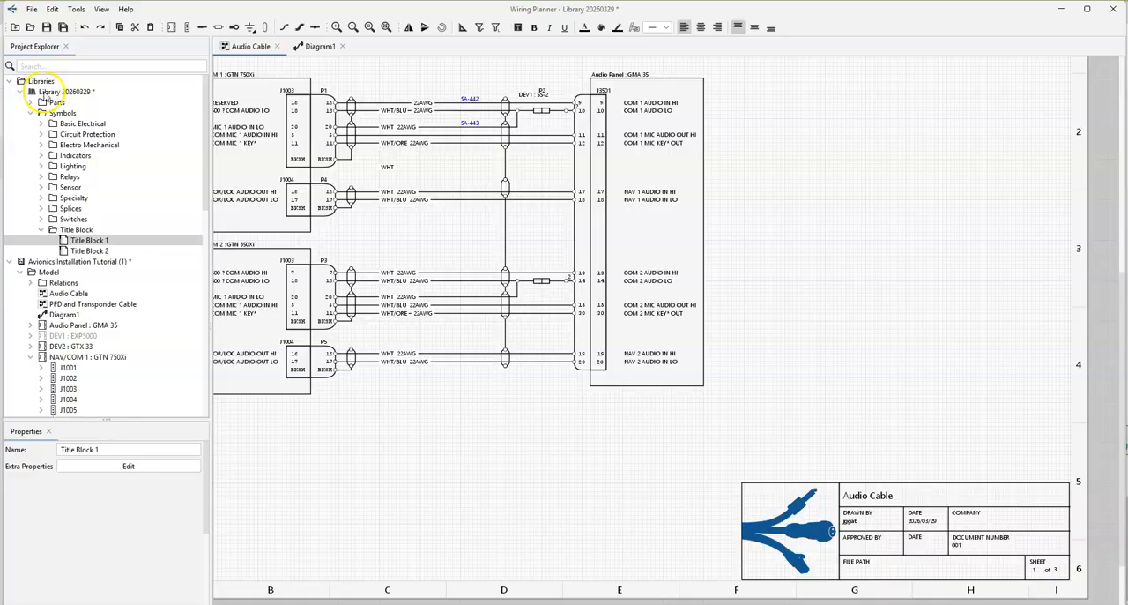
# Step: Open the library symbol Title Block 1 for editing and widen the editor window
pyautogui.doubleClick(75, 243)
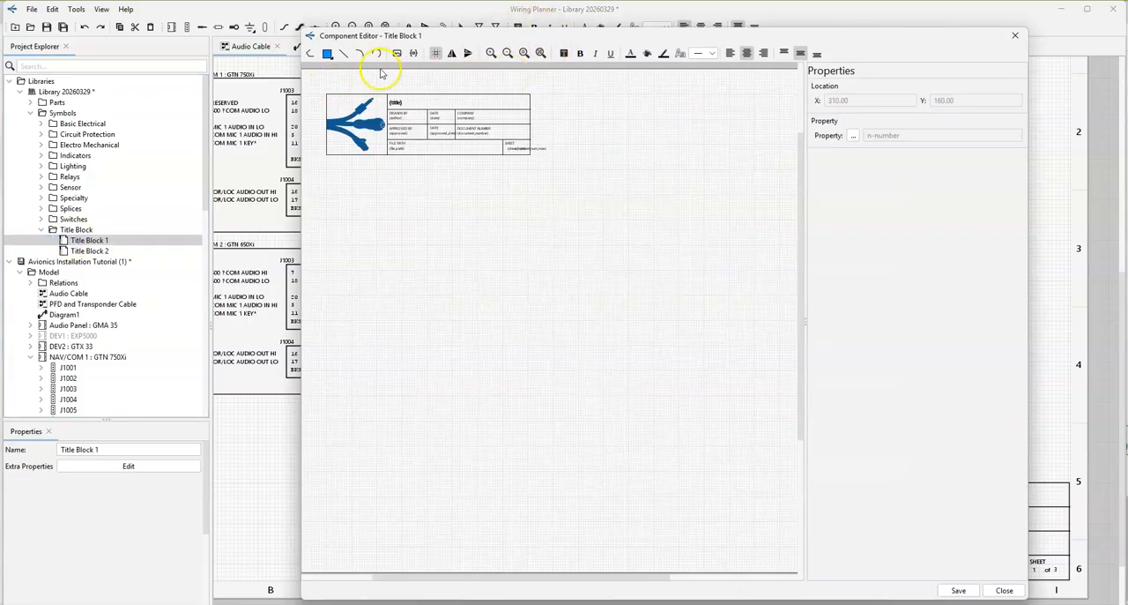
pyautogui.scroll(5, 355, 115)
pyautogui.moveTo(541, 253); pyautogui.dragTo(611, 320, button='middle')
pyautogui.scroll(4, 521, 159)
pyautogui.scroll(1, 522, 160)
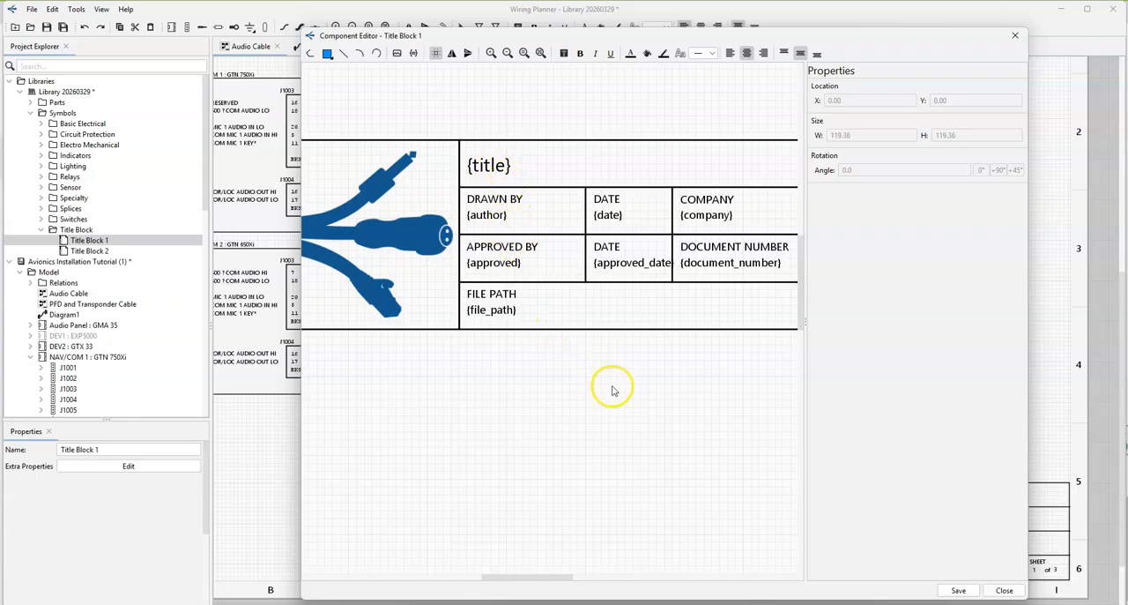
pyautogui.scroll(-5, 612, 390)
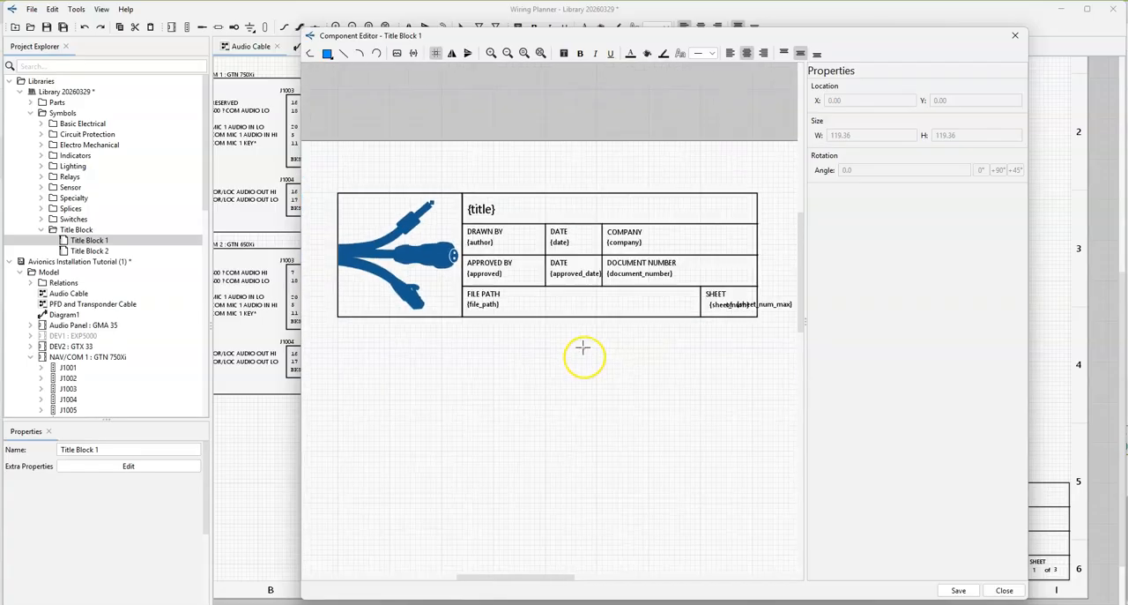
pyautogui.moveTo(302, 332); pyautogui.dragTo(83, 333)
pyautogui.moveTo(578, 334); pyautogui.dragTo(804, 334)
pyautogui.scroll(3, 446, 317)
pyautogui.moveTo(454, 343); pyautogui.dragTo(471, 391, button='middle')
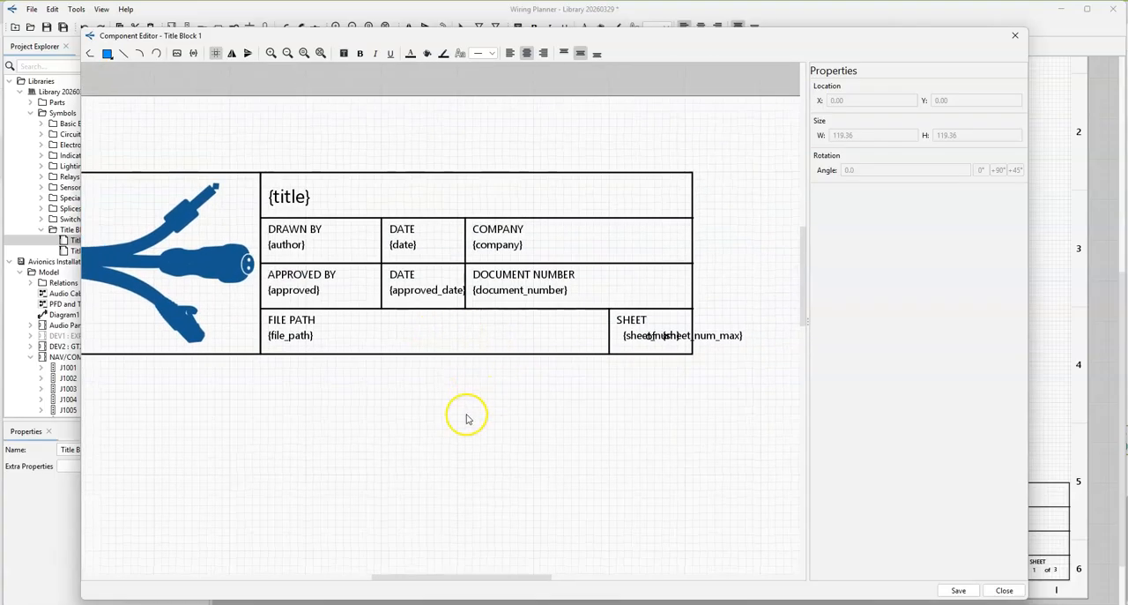
# Step: Add a property field in the FILE PATH row of Title Block 1 and assign it the revision property
pyautogui.click(194, 54)
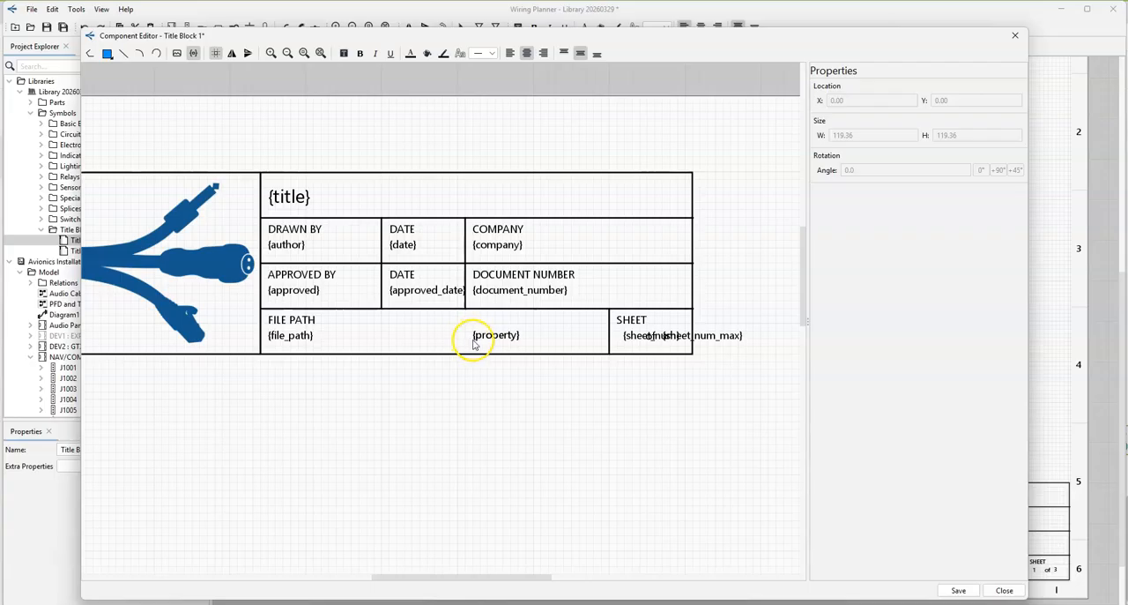
pyautogui.click(480, 340)
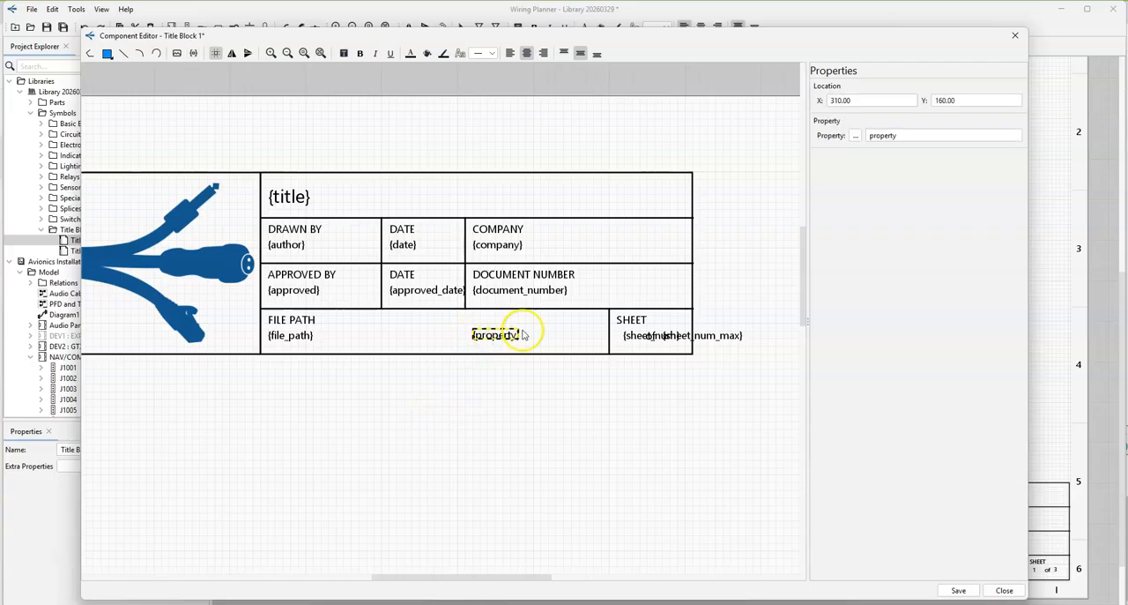
pyautogui.click(855, 135)
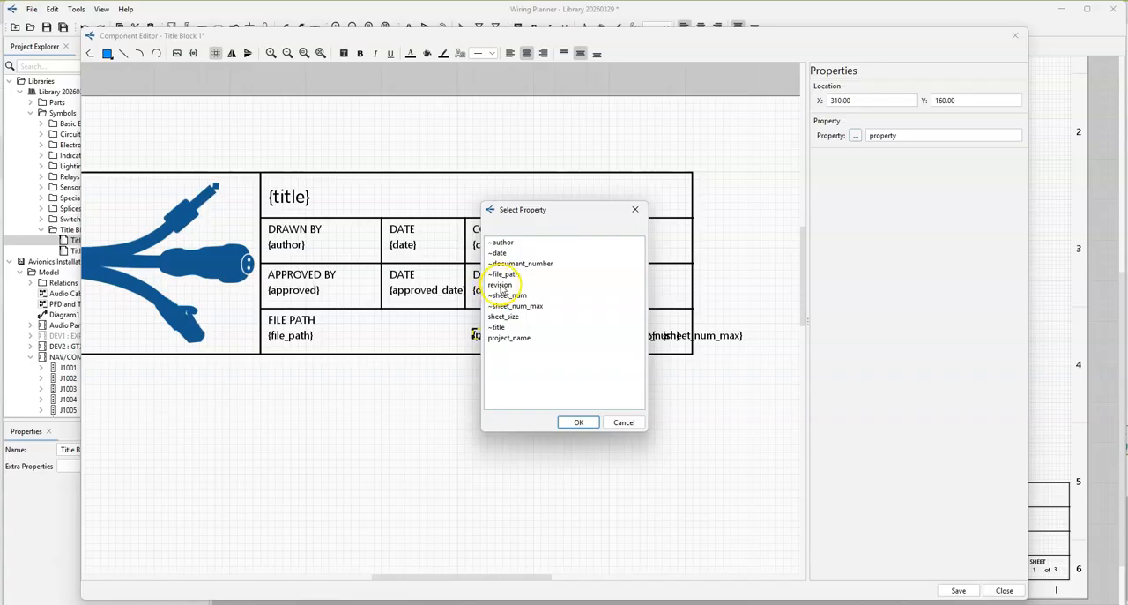
pyautogui.click(500, 283)
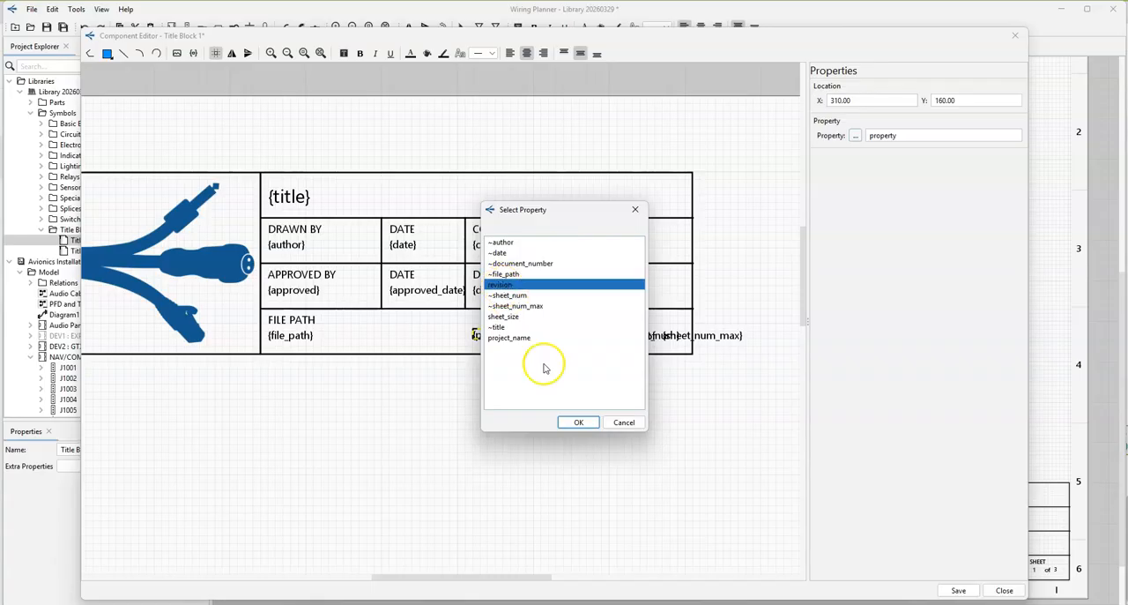
pyautogui.click(578, 422)
pyautogui.click(515, 381)
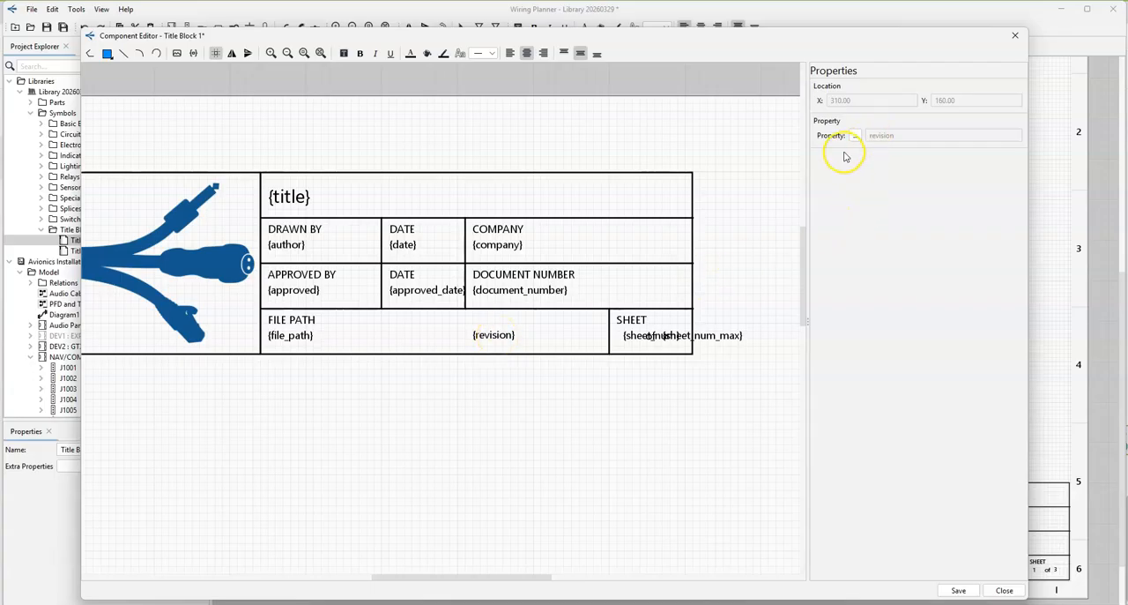
# Step: Set the new field's property to the custom name n-number, then save and close Title Block 1
pyautogui.click(495, 342)
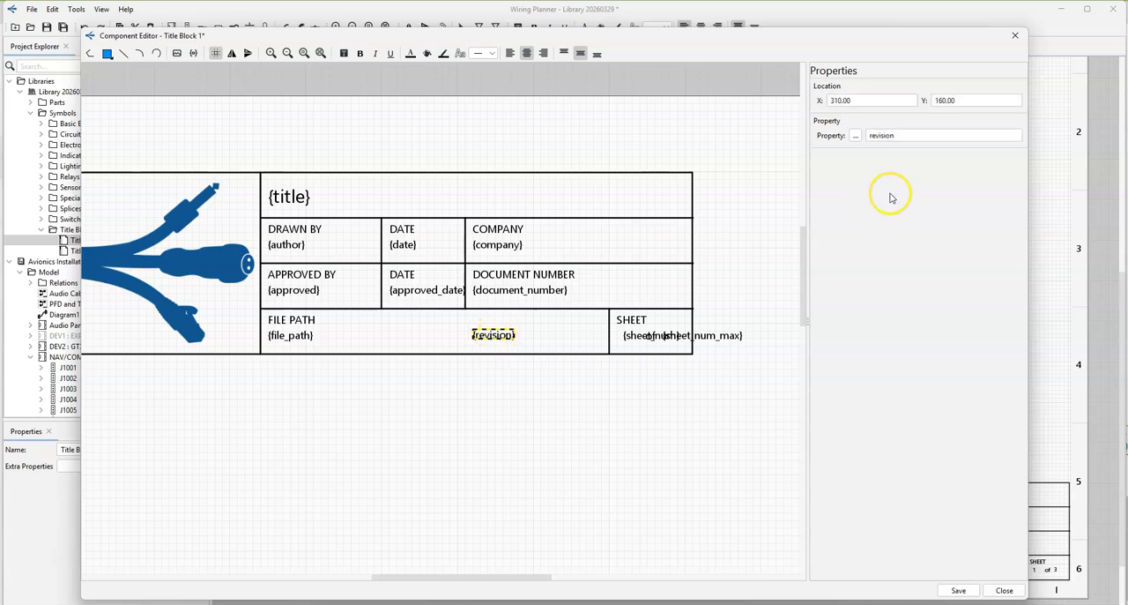
pyautogui.doubleClick(911, 132)
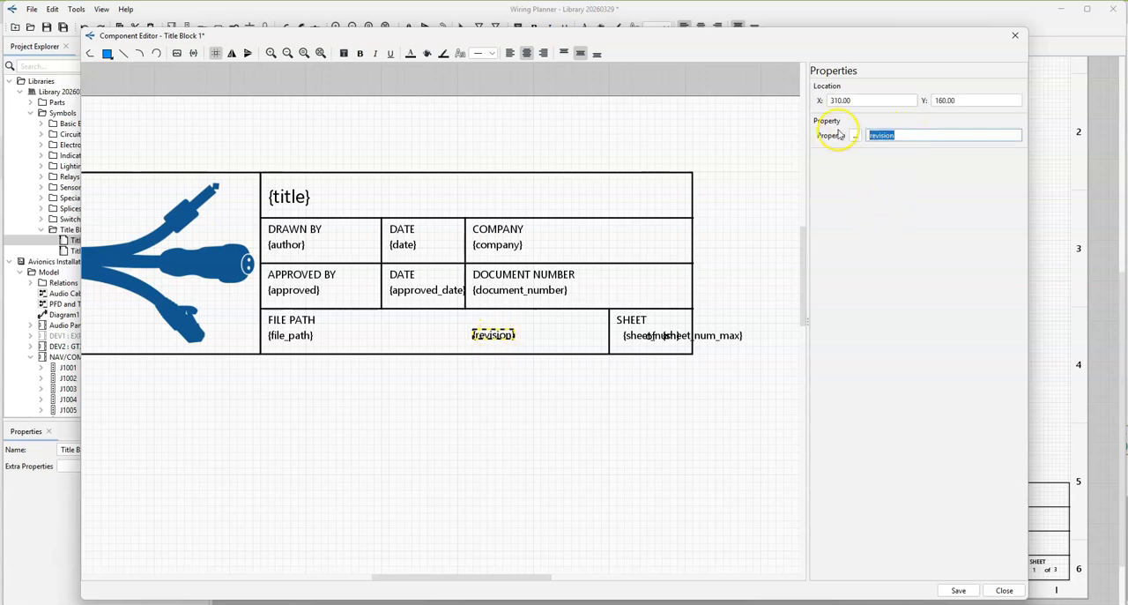
pyautogui.write('n-number')
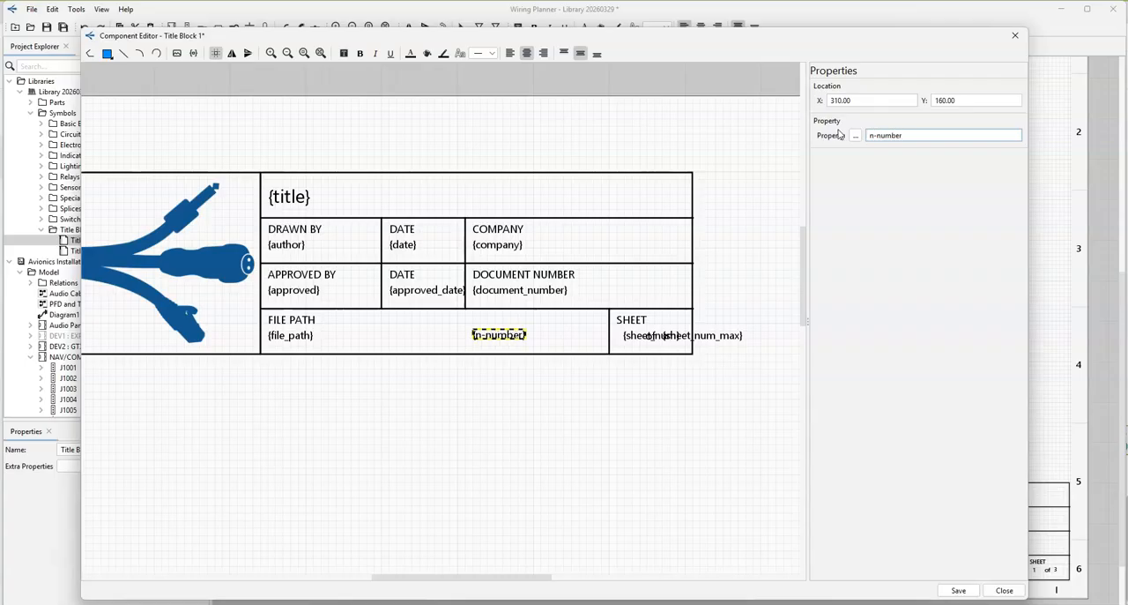
pyautogui.click(958, 590)
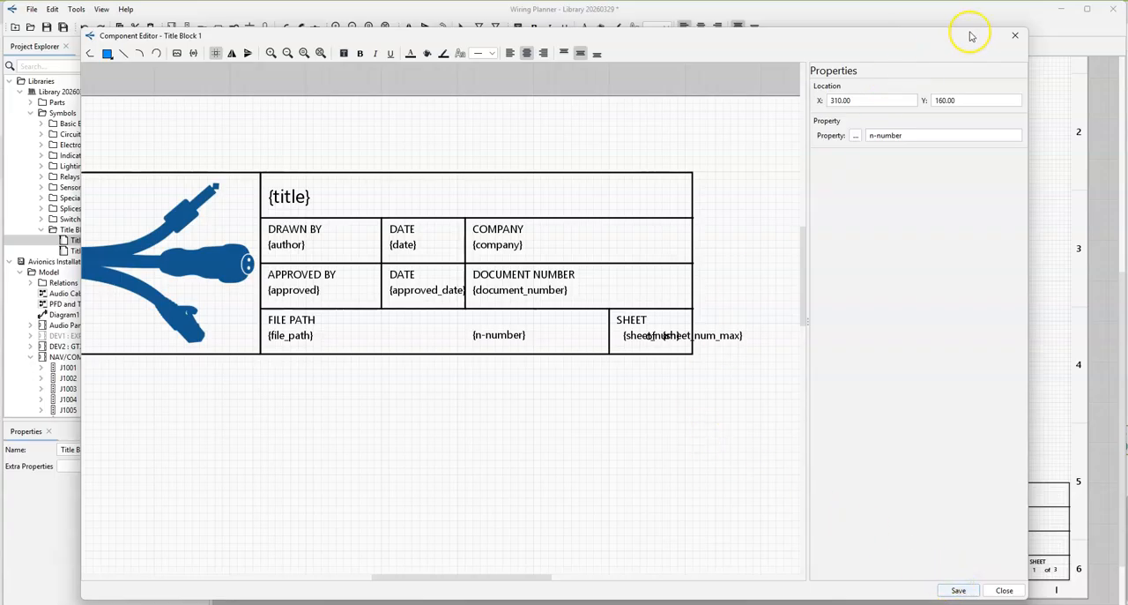
pyautogui.click(1016, 38)
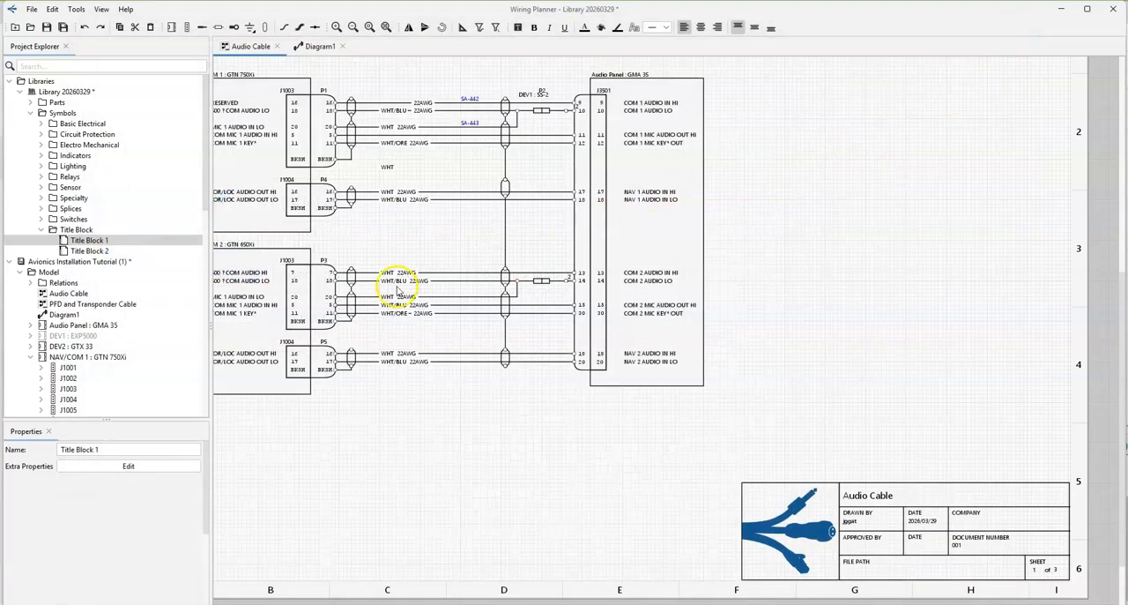
# Step: Edit the Audio Cable sheet's title block and set its n-number to N1234A
pyautogui.moveTo(942, 421); pyautogui.dragTo(746, 253, button='middle')
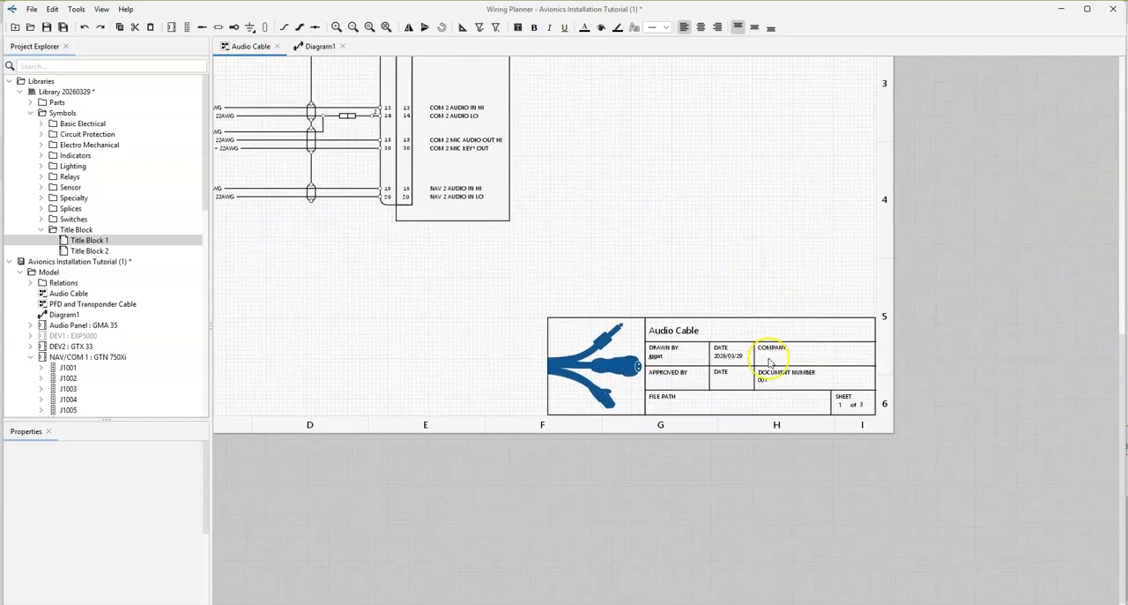
pyautogui.doubleClick(756, 403)
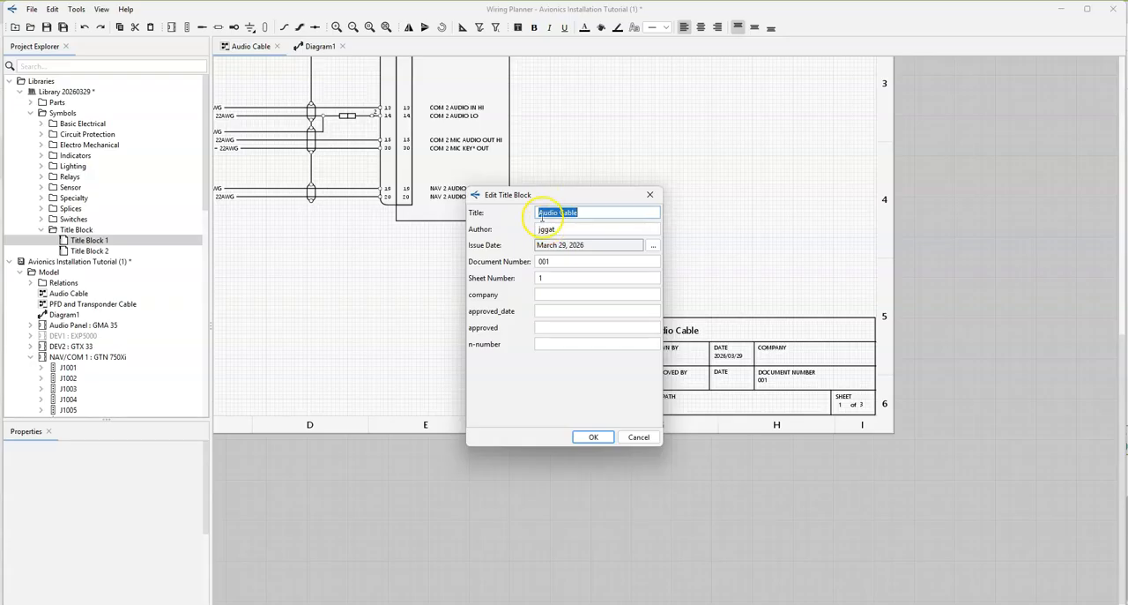
pyautogui.click(567, 345)
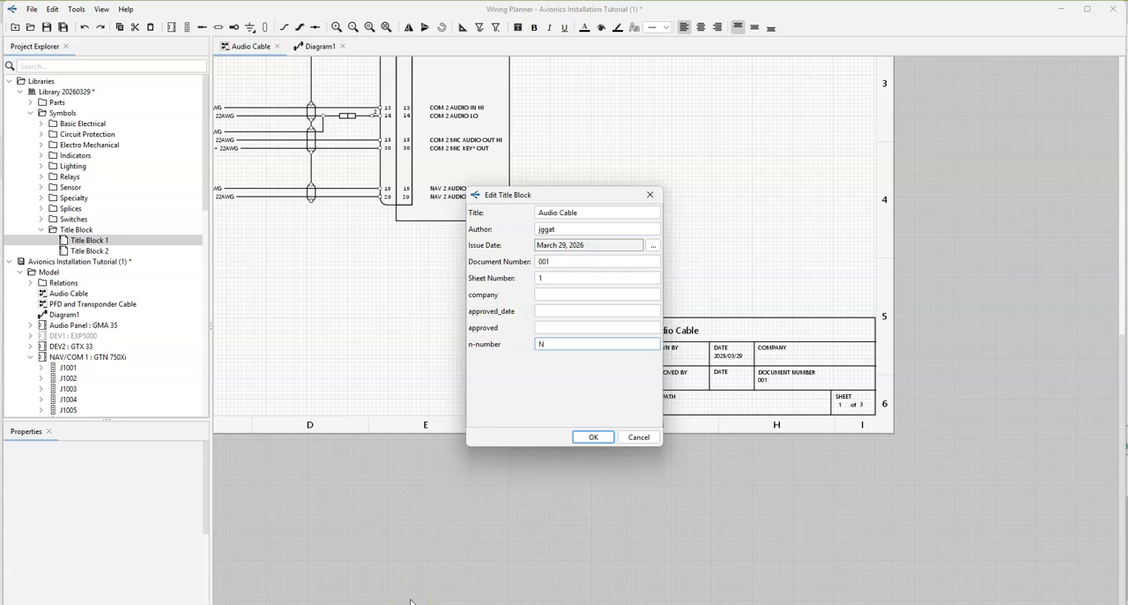
pyautogui.write('N1234A')
pyautogui.press('Return')
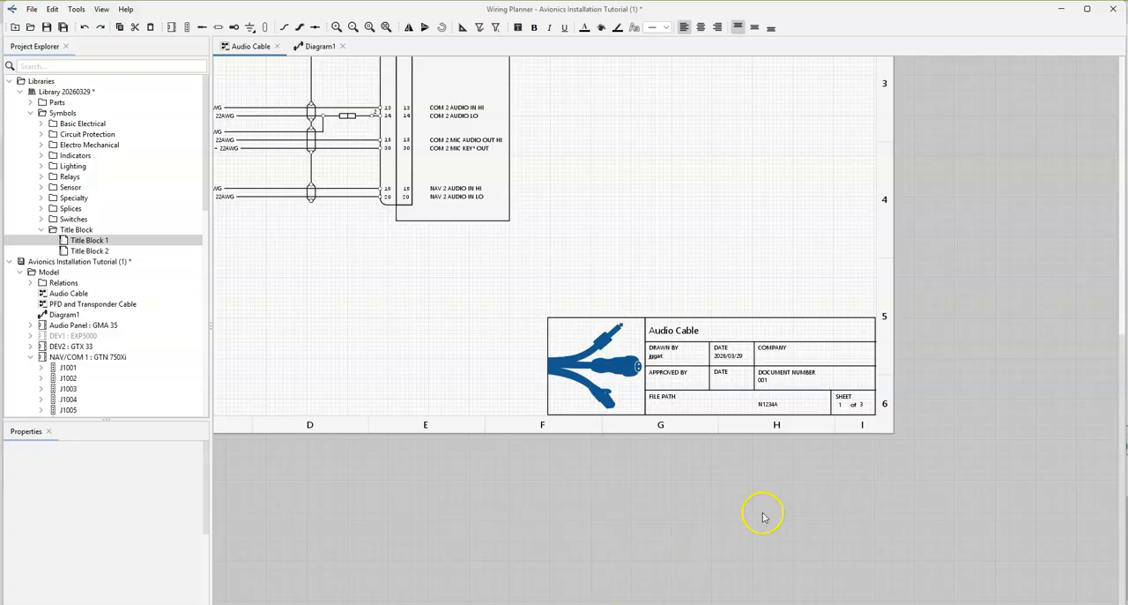
# Step: Open the library symbol Title Block 2 for editing and insert the image connector logo small.png
pyautogui.moveTo(89, 251); pyautogui.dragTo(532, 328)
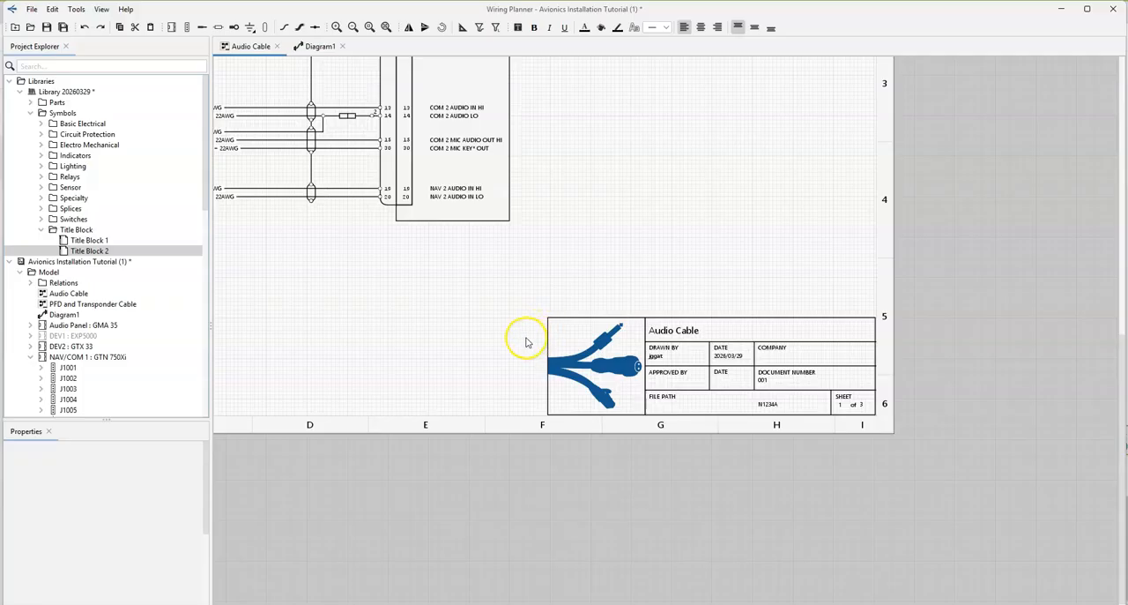
pyautogui.doubleClick(74, 252)
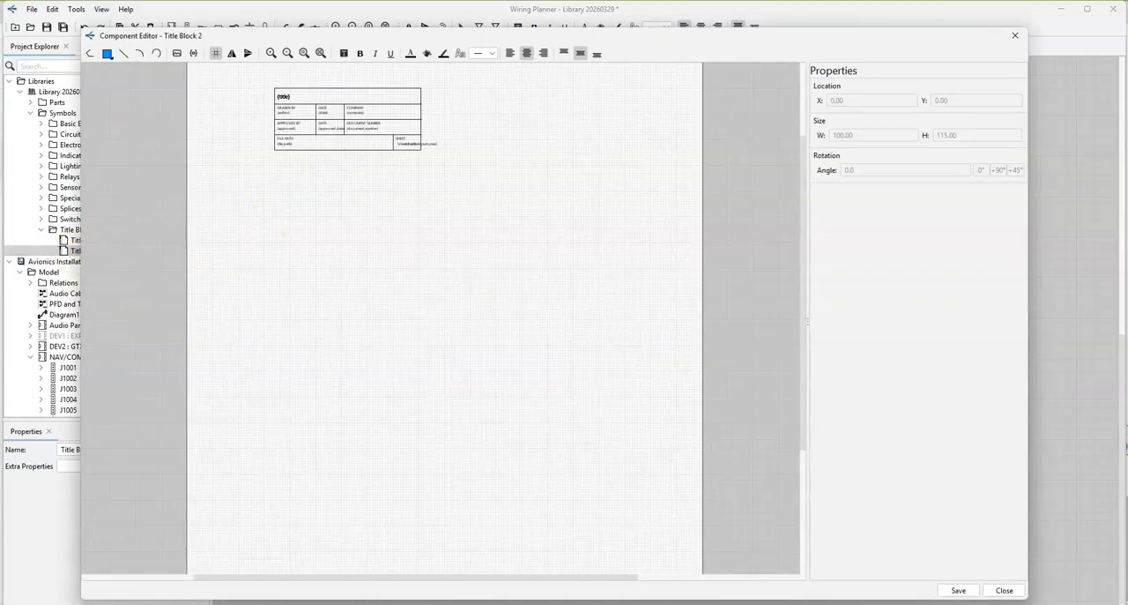
pyautogui.click(177, 58)
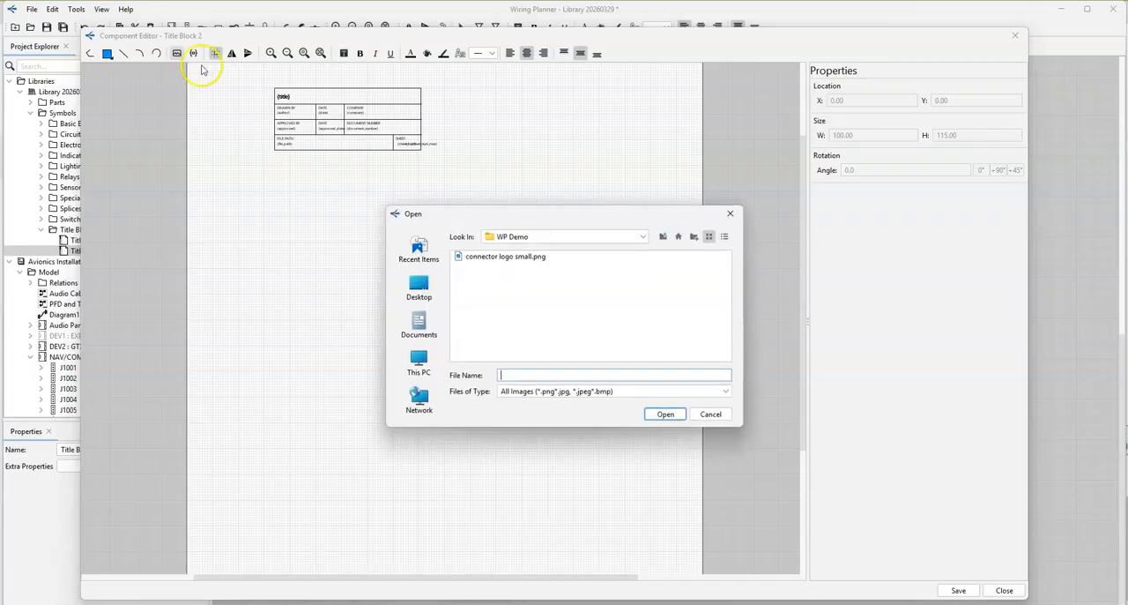
pyautogui.click(519, 258)
pyautogui.doubleClick(518, 262)
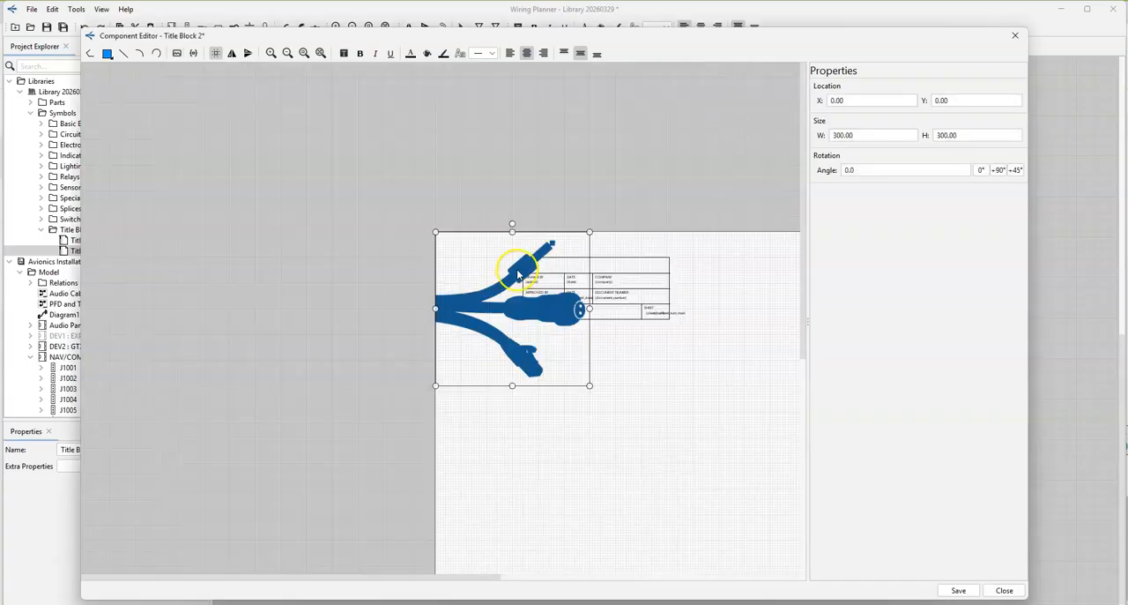
# Step: Shrink the logo image to 120 by 125 and move it against the left side of the title block table
pyautogui.moveTo(589, 231); pyautogui.dragTo(528, 299)
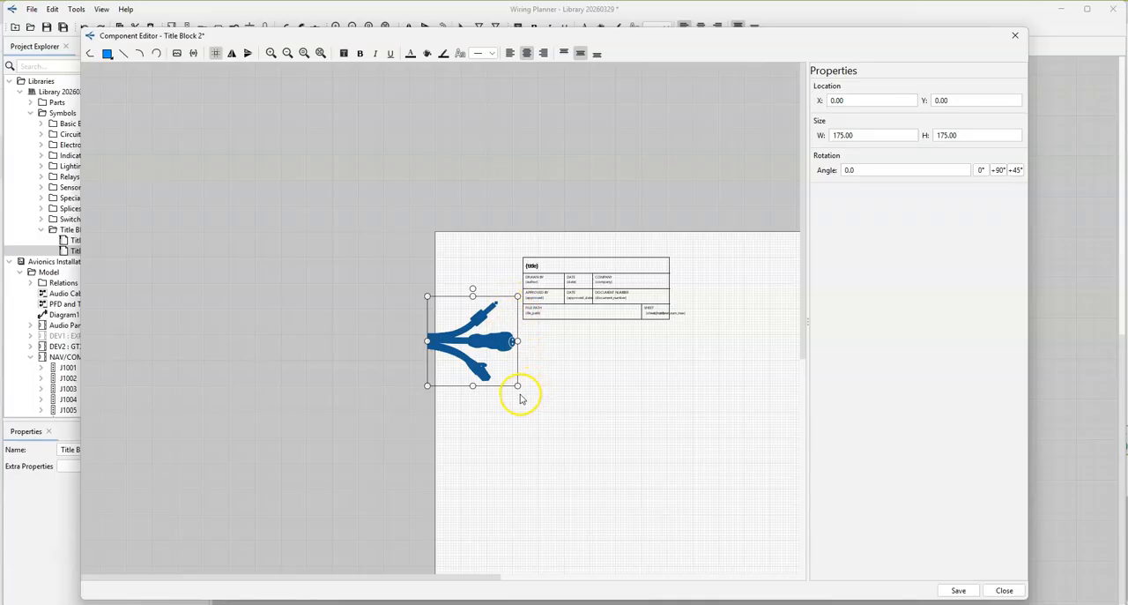
pyautogui.moveTo(518, 387); pyautogui.dragTo(489, 361)
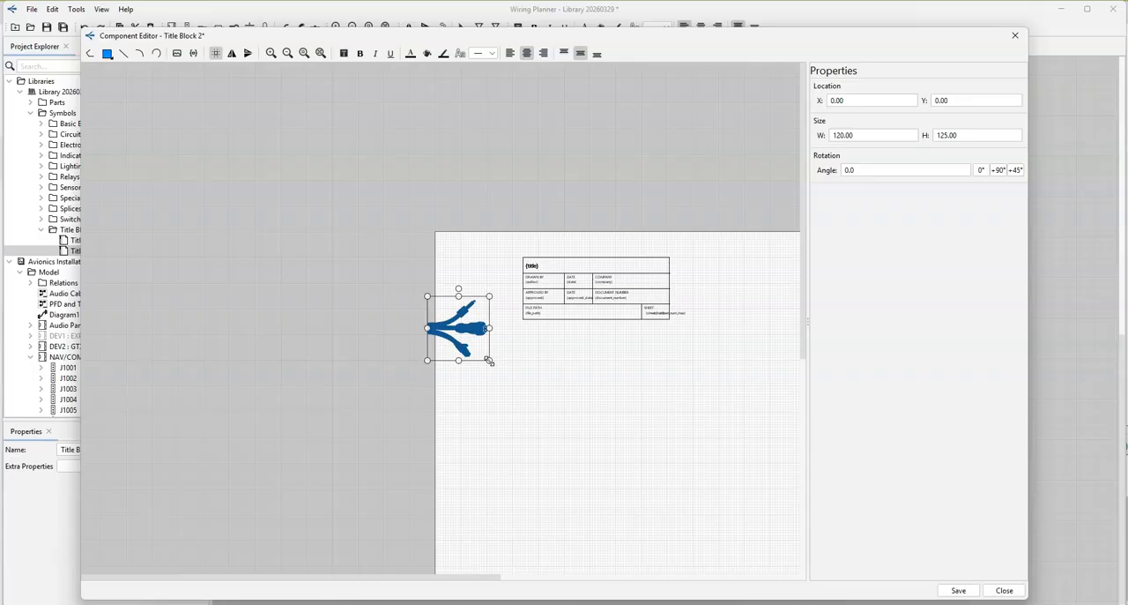
pyautogui.moveTo(472, 333); pyautogui.dragTo(498, 293)
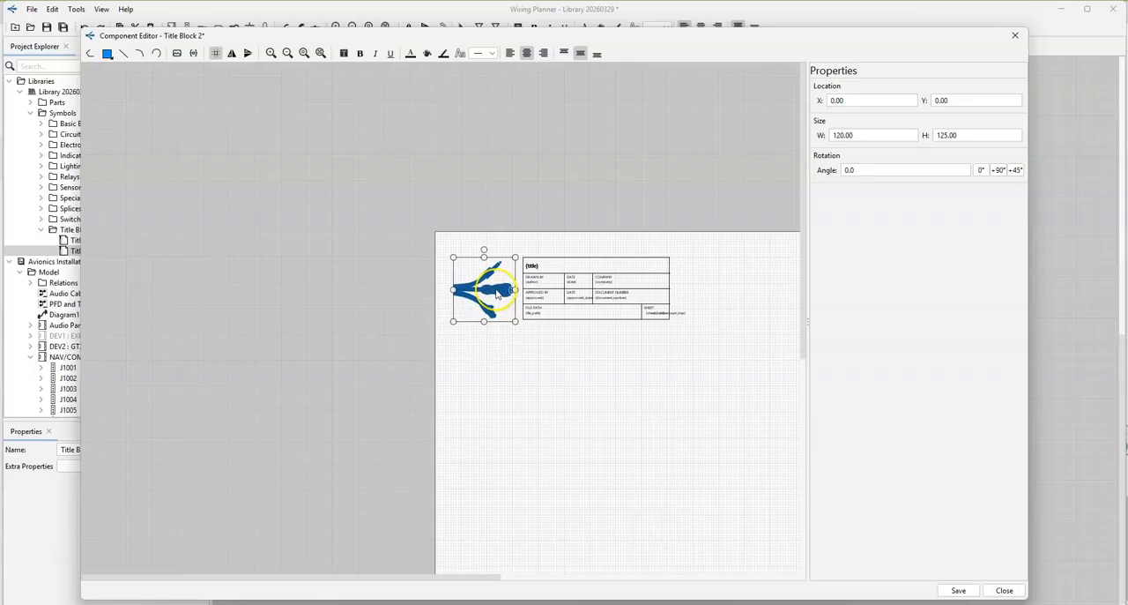
pyautogui.click(513, 365)
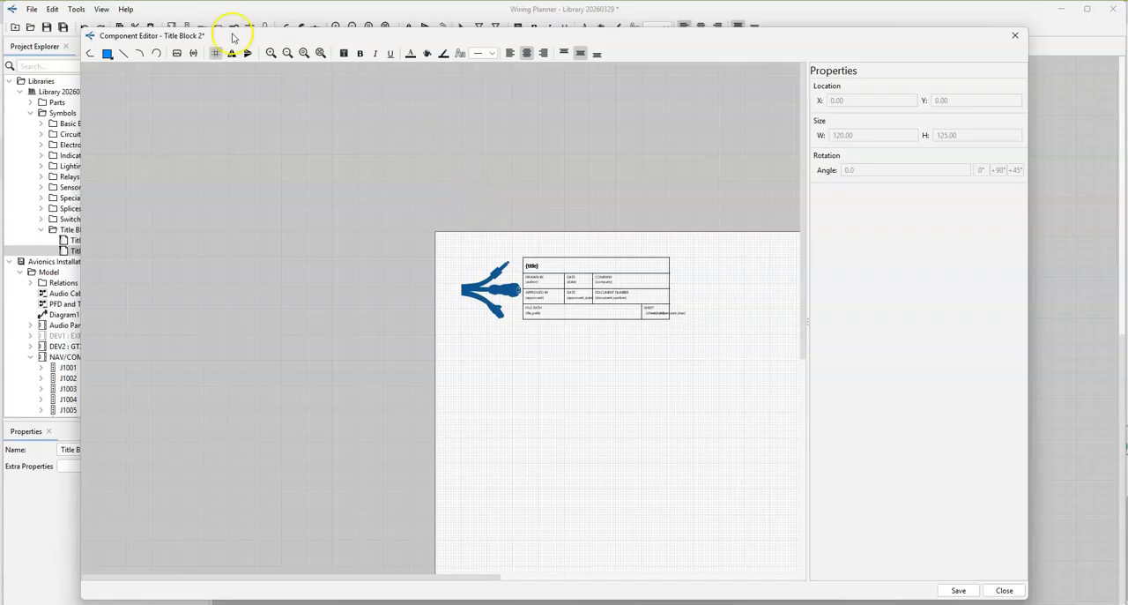
# Step: Draw a rectangle around the logo and fit it to the table's edges at X 50, Y 50, sized 120 by 120
pyautogui.click(107, 54)
pyautogui.moveTo(117, 75); pyautogui.dragTo(523, 324)
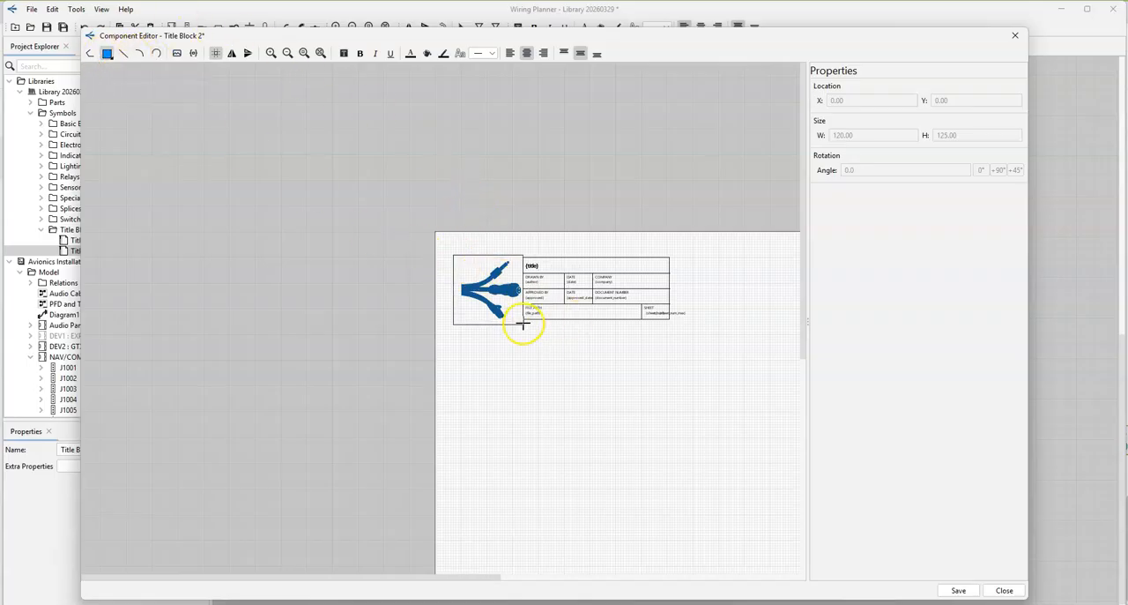
pyautogui.keyDown('ctrl'); pyautogui.scroll(5, 506, 304); pyautogui.keyUp('ctrl')
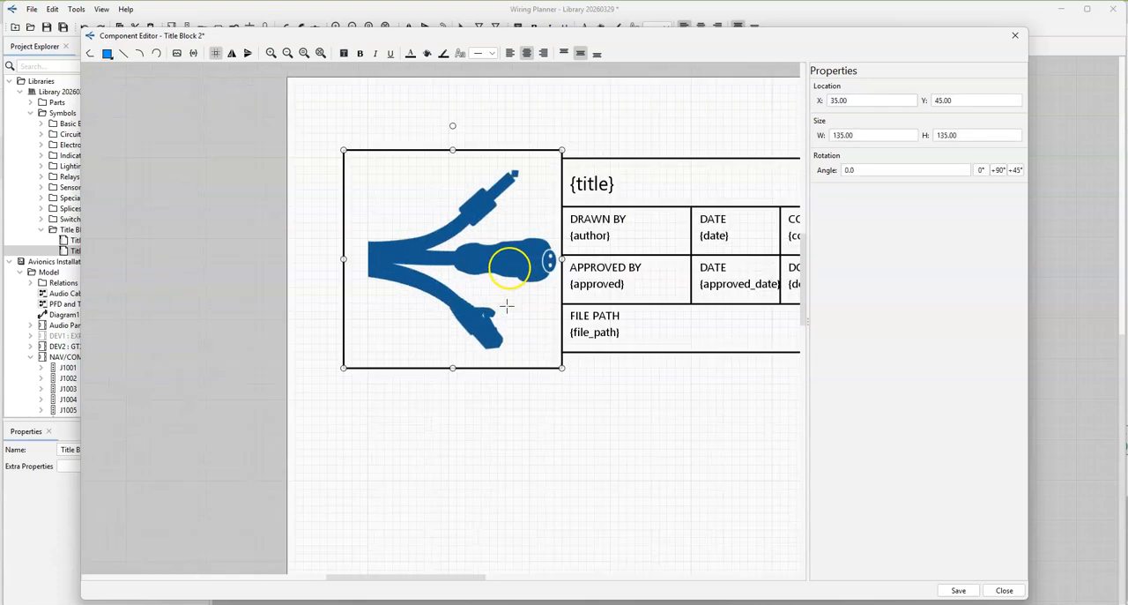
pyautogui.moveTo(453, 148); pyautogui.dragTo(452, 158)
pyautogui.moveTo(344, 251); pyautogui.dragTo(366, 255)
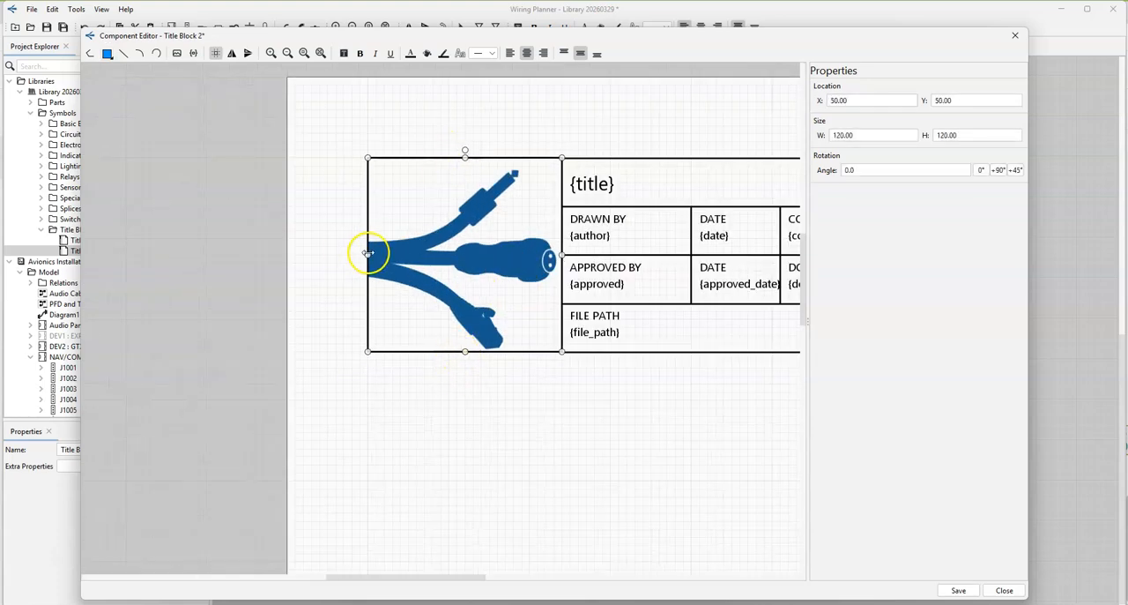
pyautogui.click(564, 110)
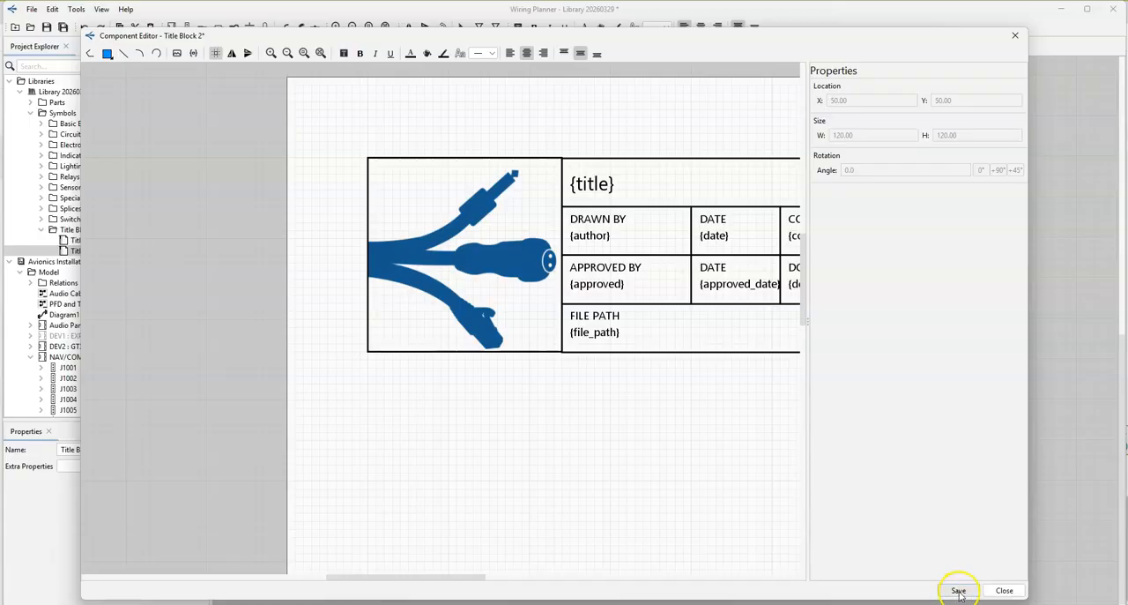